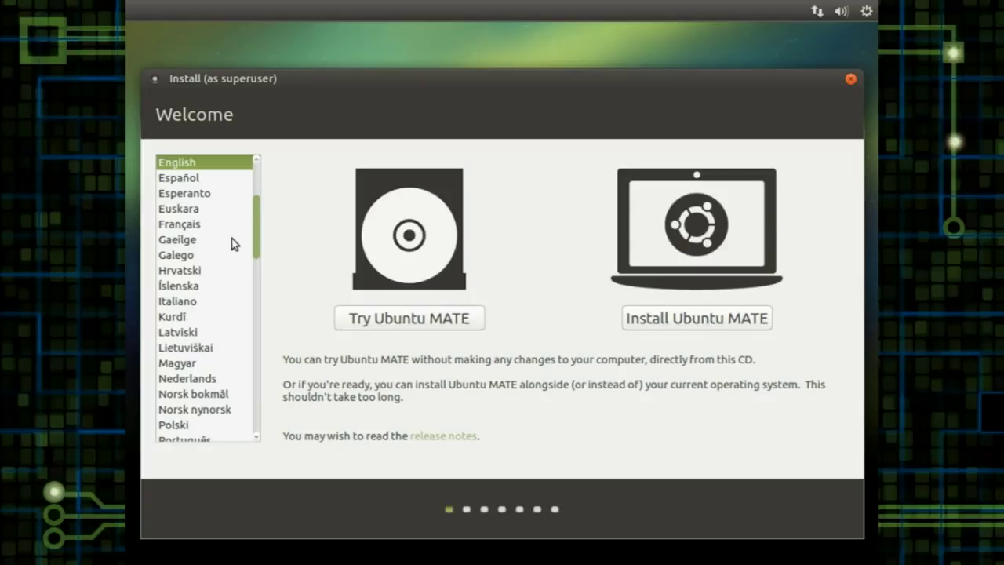
Step: Begin an English installation with no updates or third-party software, erasing the entire disk
left_click(664, 321)
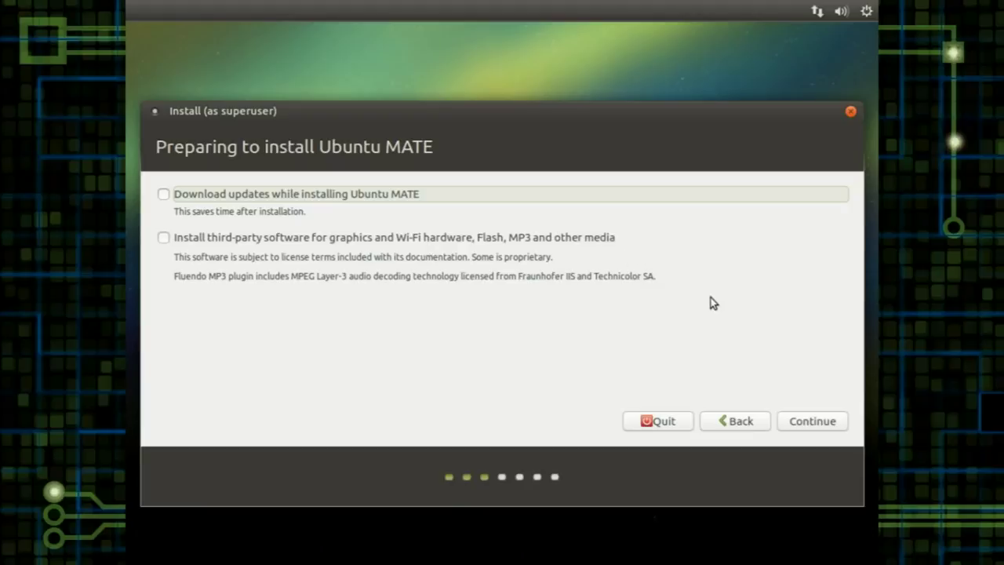
left_click(811, 423)
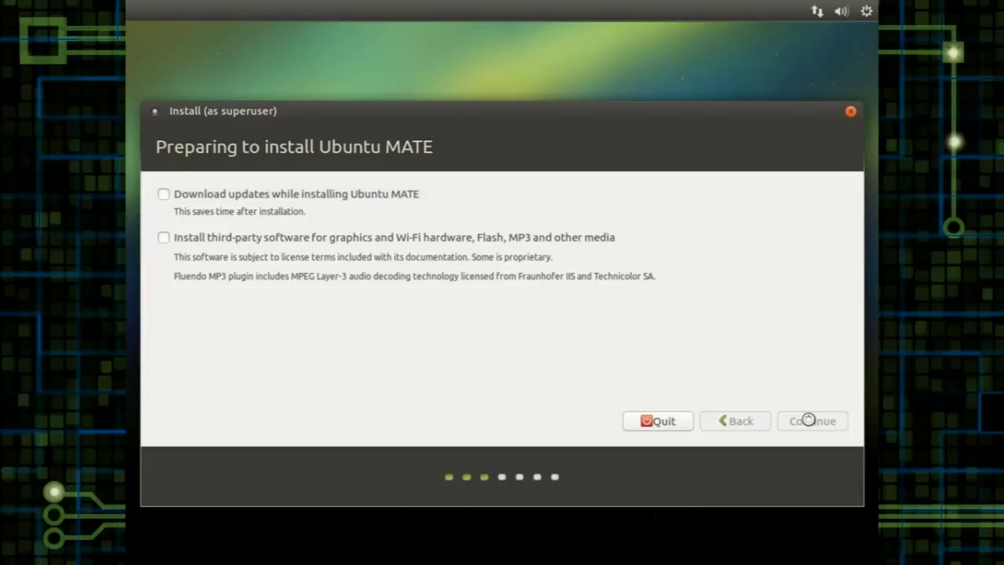
left_click(811, 422)
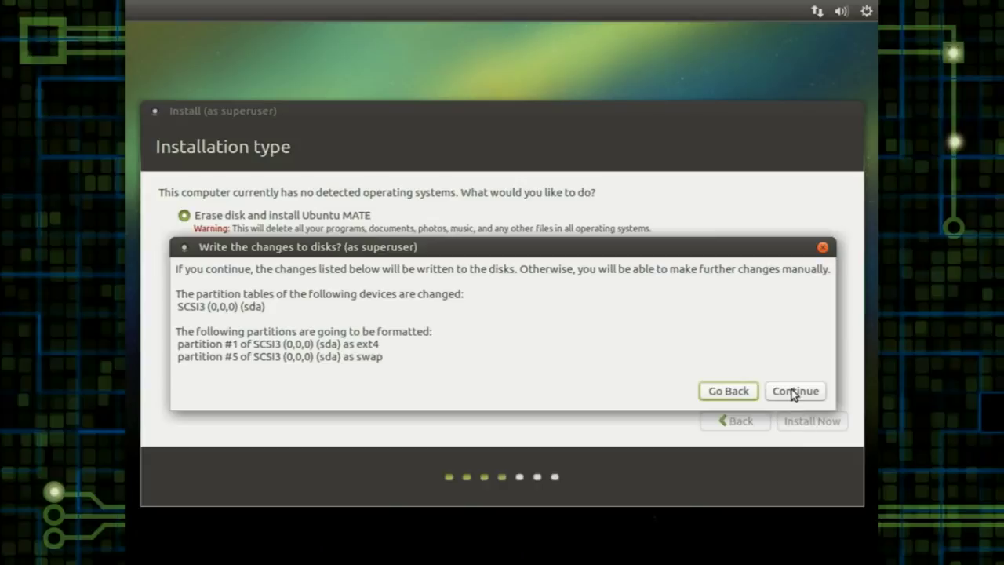
Step: Confirm writing the ext4 and swap partition changes to sda
left_click(795, 392)
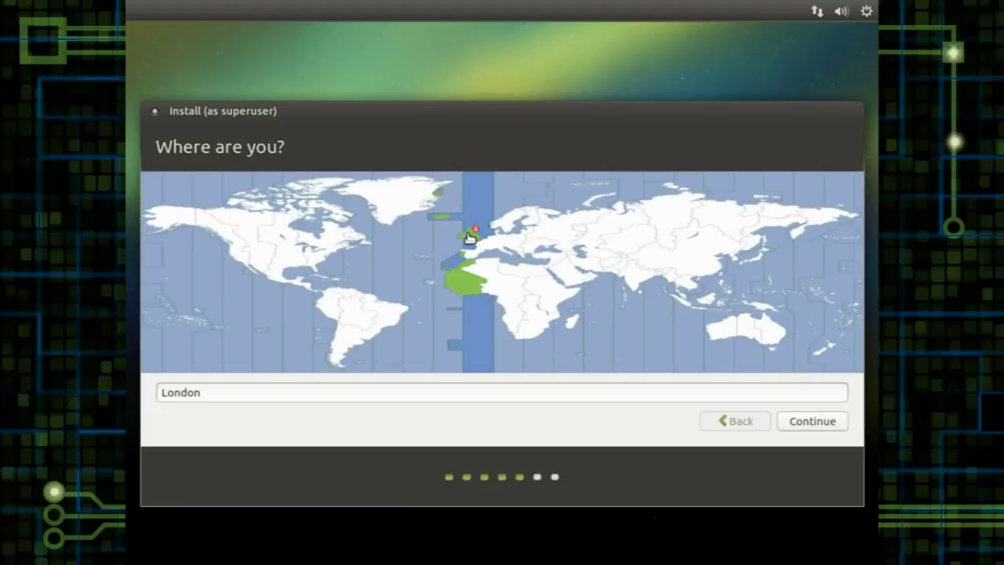
Step: Keep London as the time zone and test the English (UK) layout by typing @@@@@"""""
left_click(816, 419)
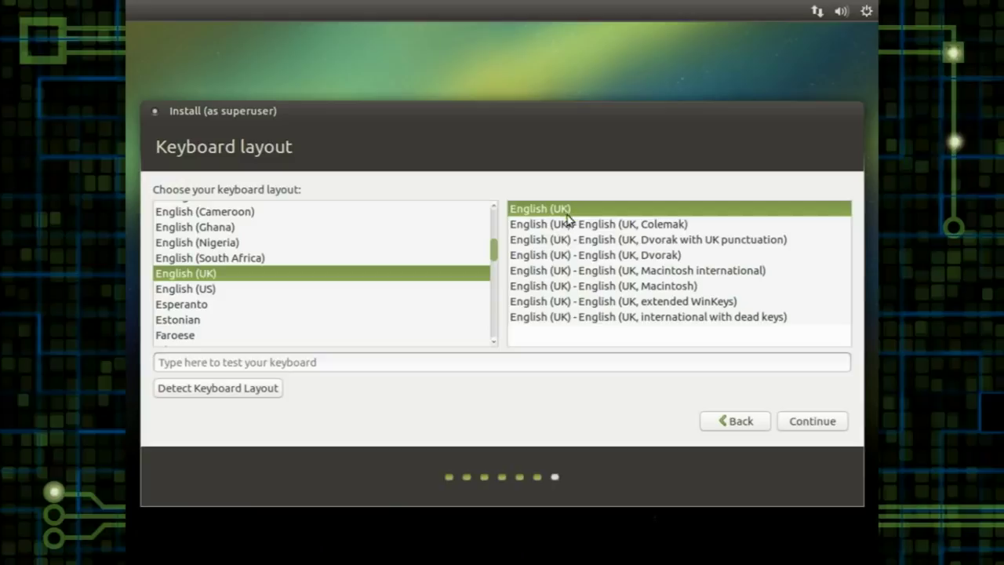
left_click(505, 361)
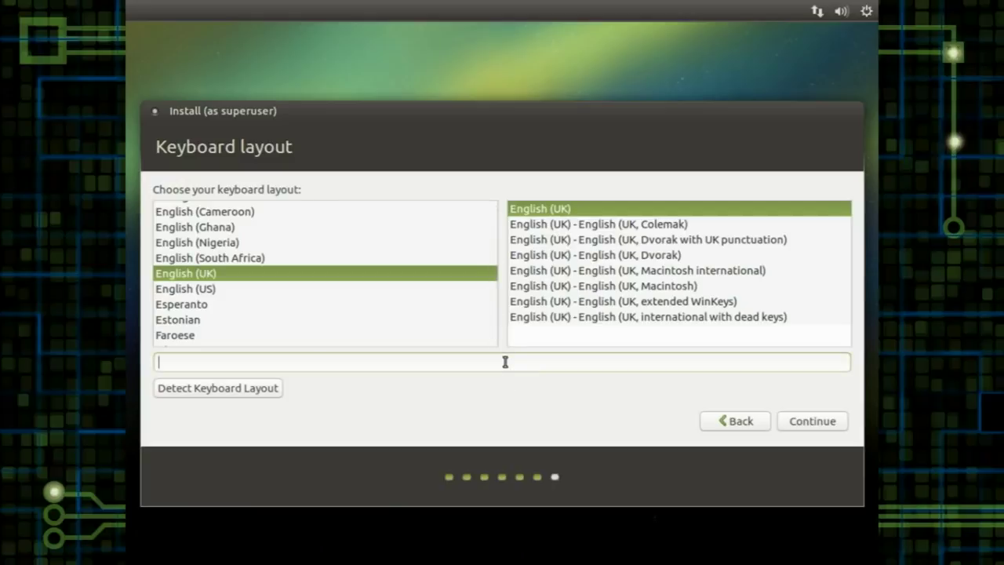
type("@@@@@\"\"\"\"\"")
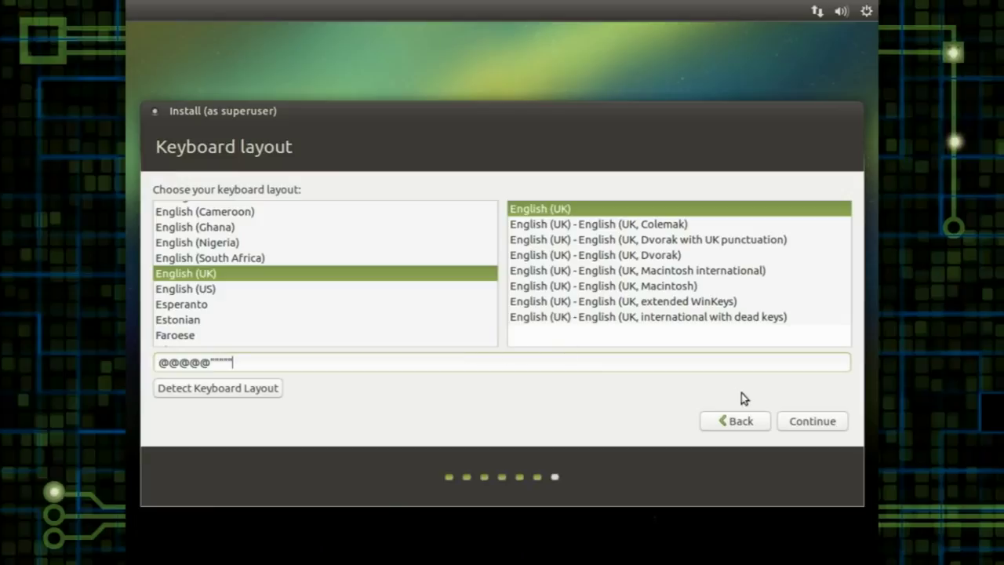
Step: Keep English (UK), then create user vm on computer vm with a password and automatic login
left_click(806, 418)
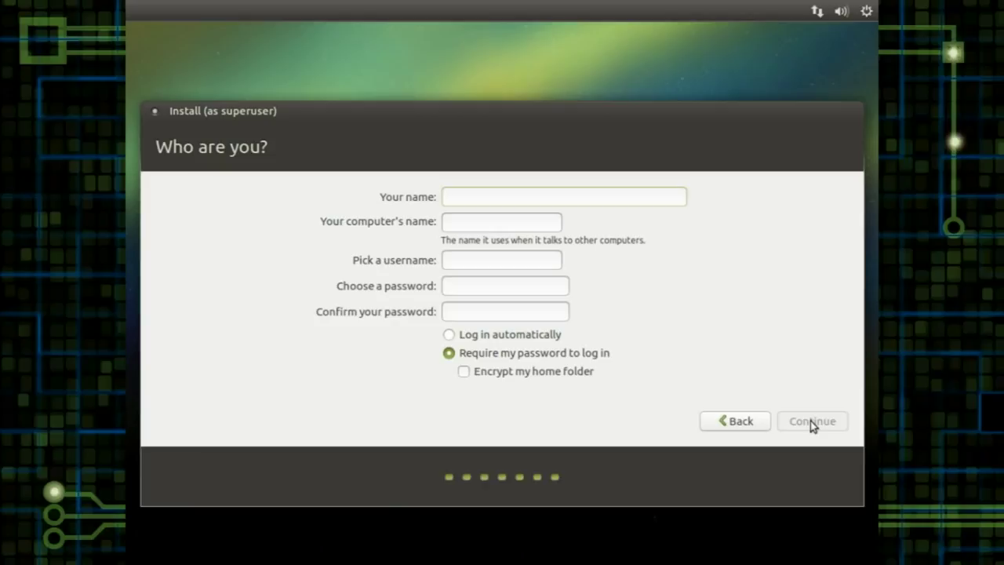
type("vm")
key("Tab")
type("vm")
key("Tab")
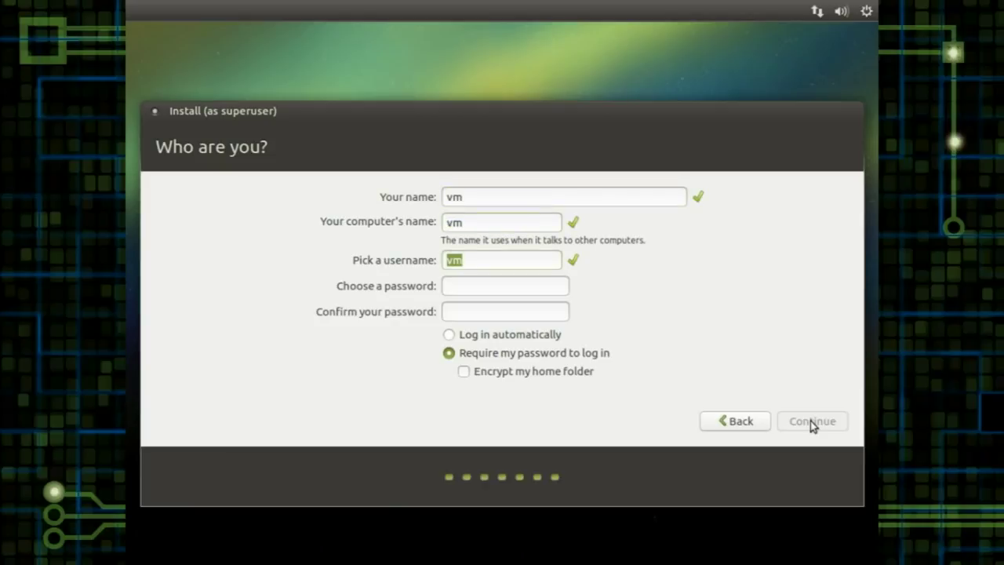
type("vm")
key("Tab")
type("vm")
key("Tab")
type("vm")
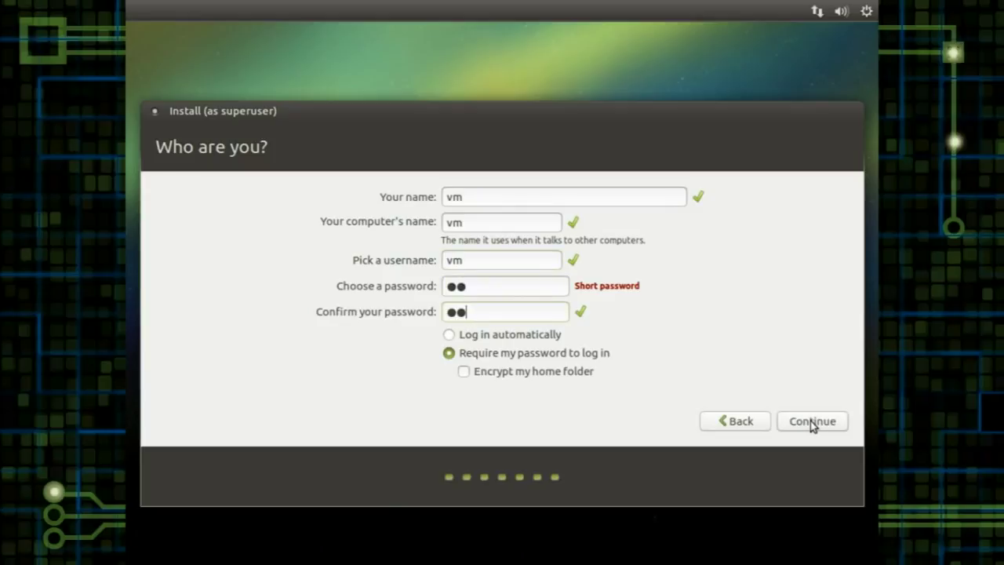
left_click(450, 336)
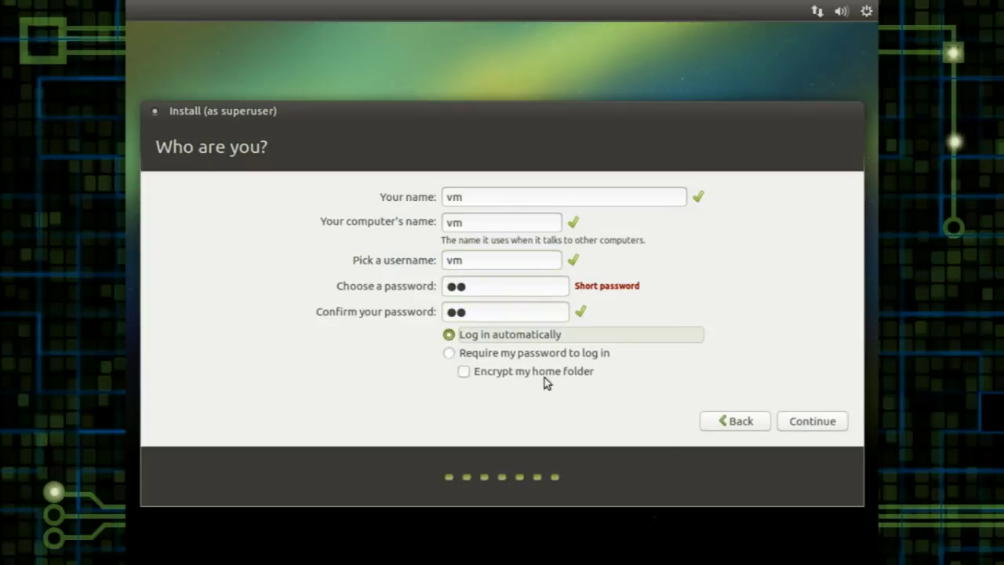
left_click(812, 422)
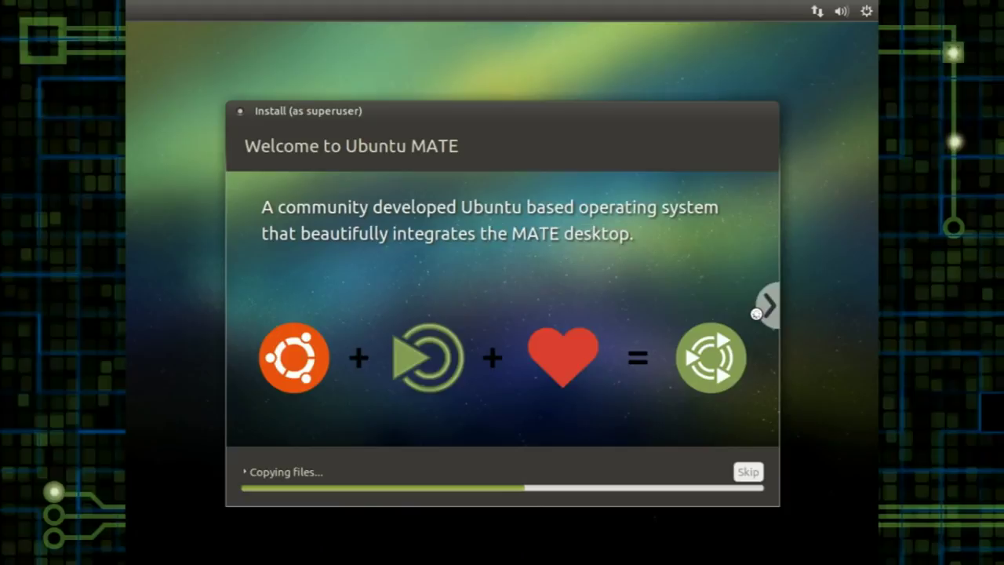
Step: Advance the installer slideshow three slides, past finding software, to 'Take your music with you'
left_click(755, 313)
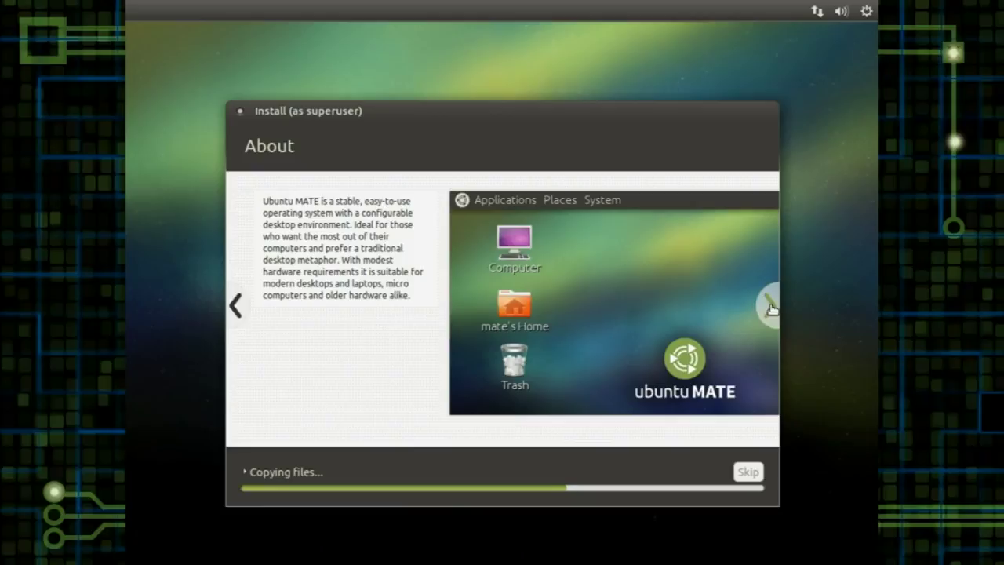
left_click(771, 307)
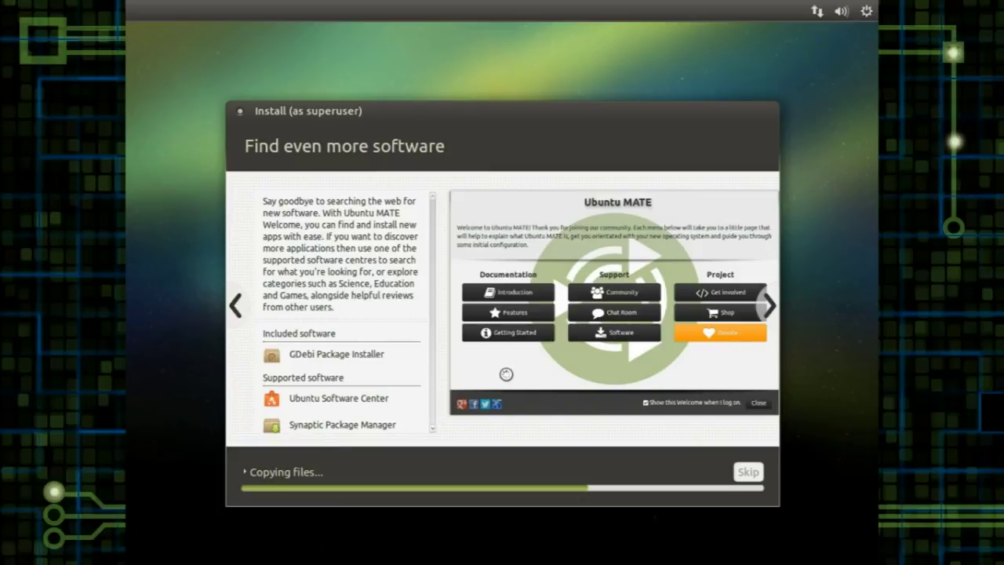
left_click(769, 306)
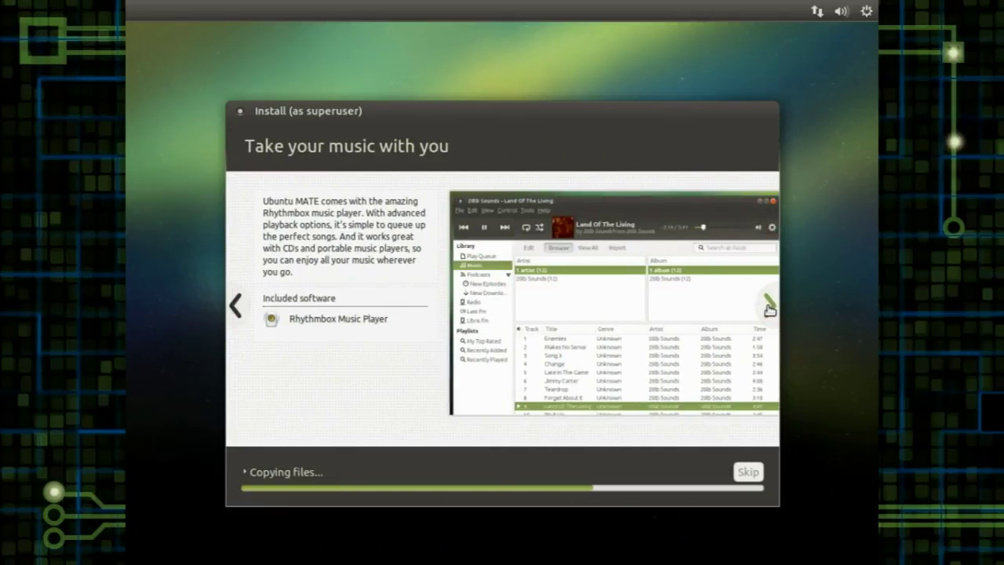
Step: Advance the slideshow to the photos slide and move the installer window slightly higher
left_click(769, 308)
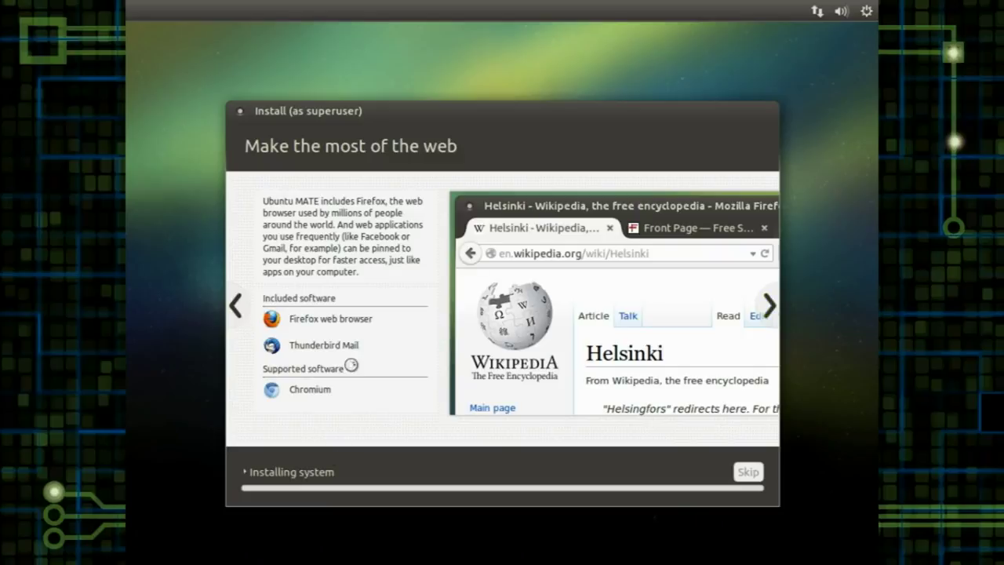
left_click_drag(506, 105, 508, 78)
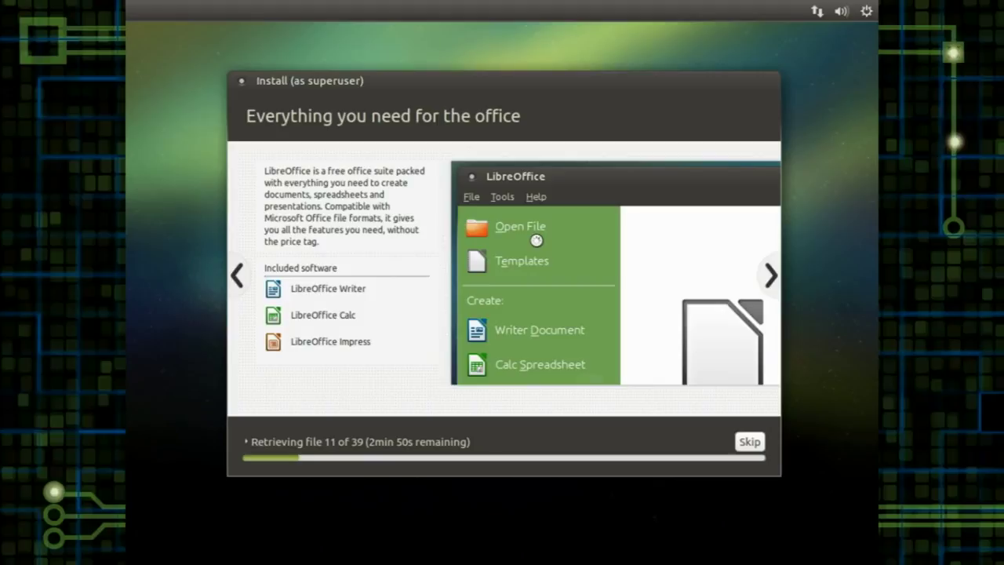
Step: Skip retrieving the remaining files from the installation details, then advance the slideshow to 'Community'
left_click(271, 443)
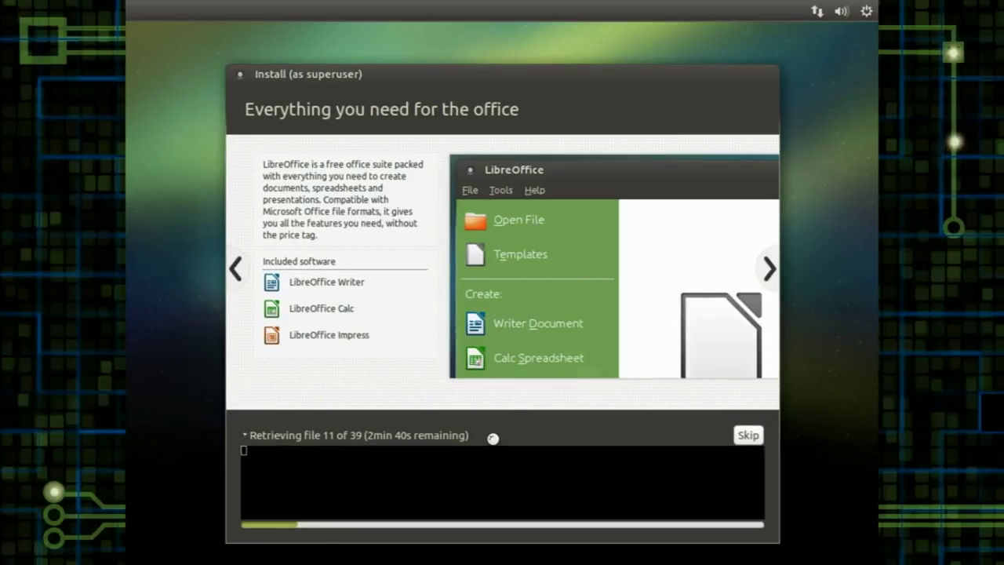
left_click(749, 436)
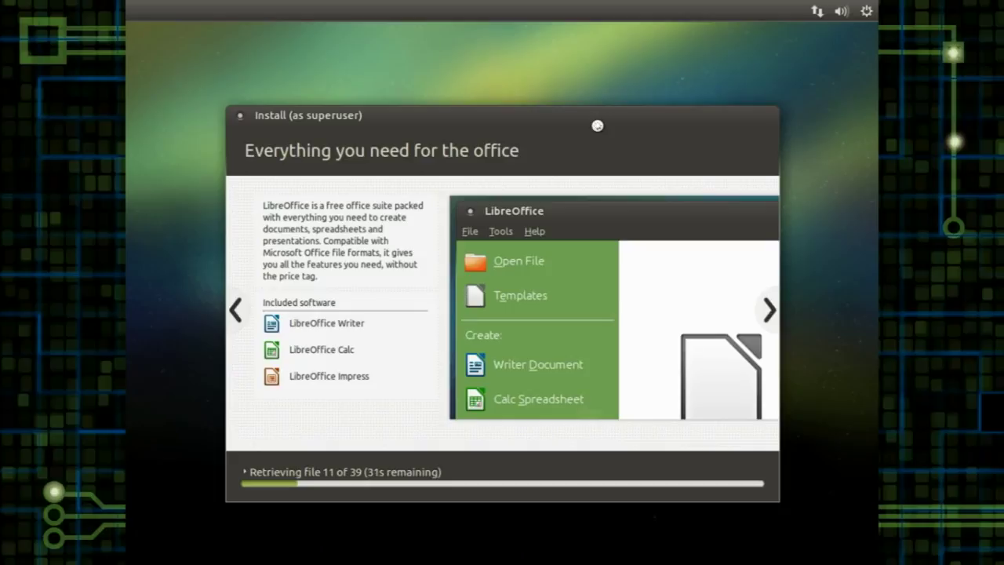
left_click(325, 469)
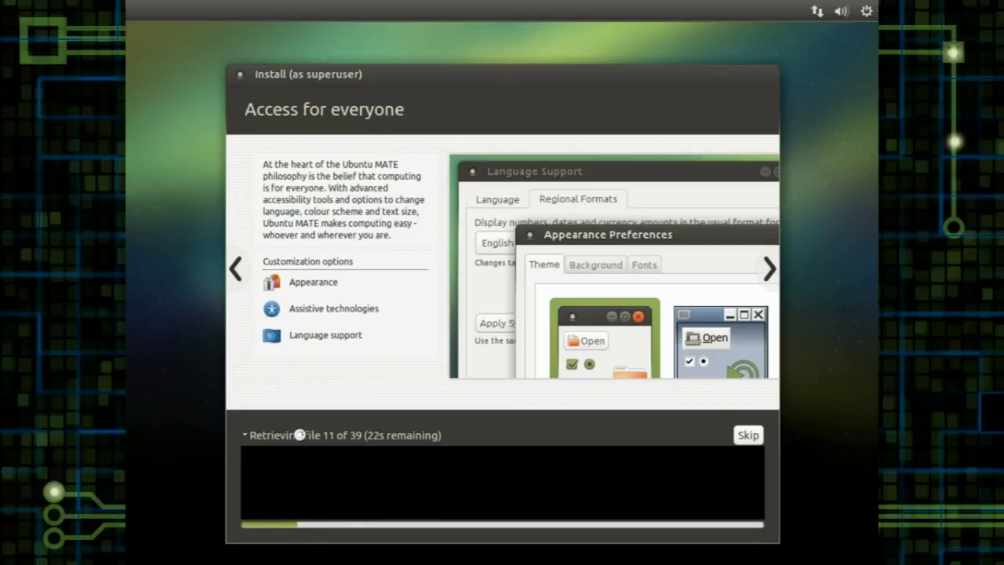
left_click(753, 437)
left_click(244, 435)
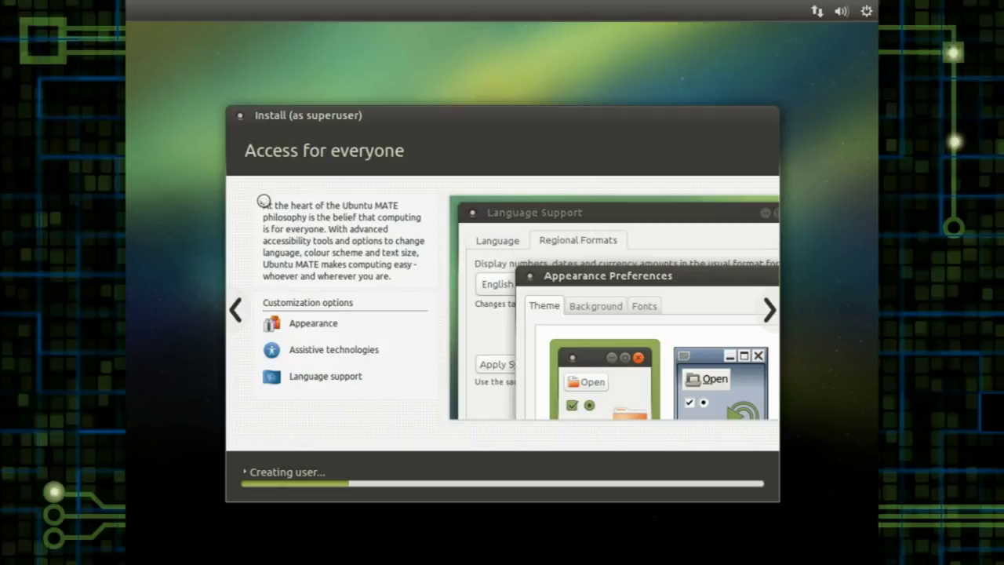
left_click(767, 309)
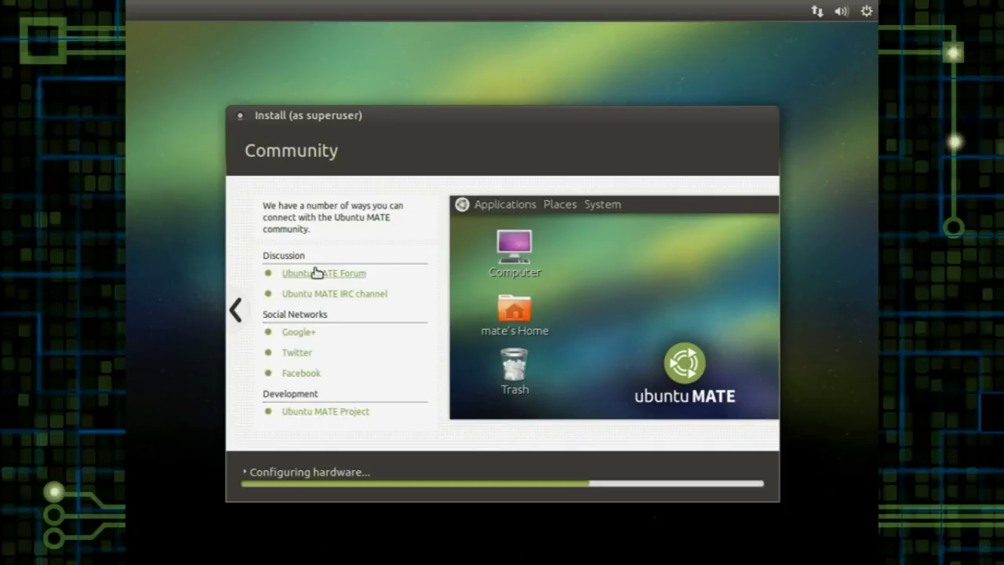
Step: Open the Ubuntu MATE Forum from the Community slide in Firefox, then close the browser window
left_click(316, 272)
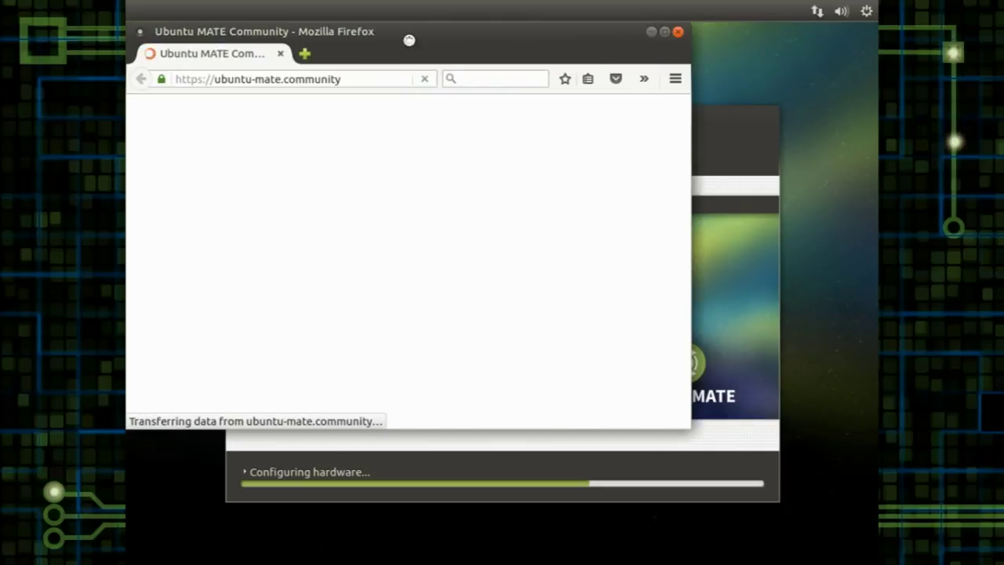
left_click_drag(399, 33, 420, 47)
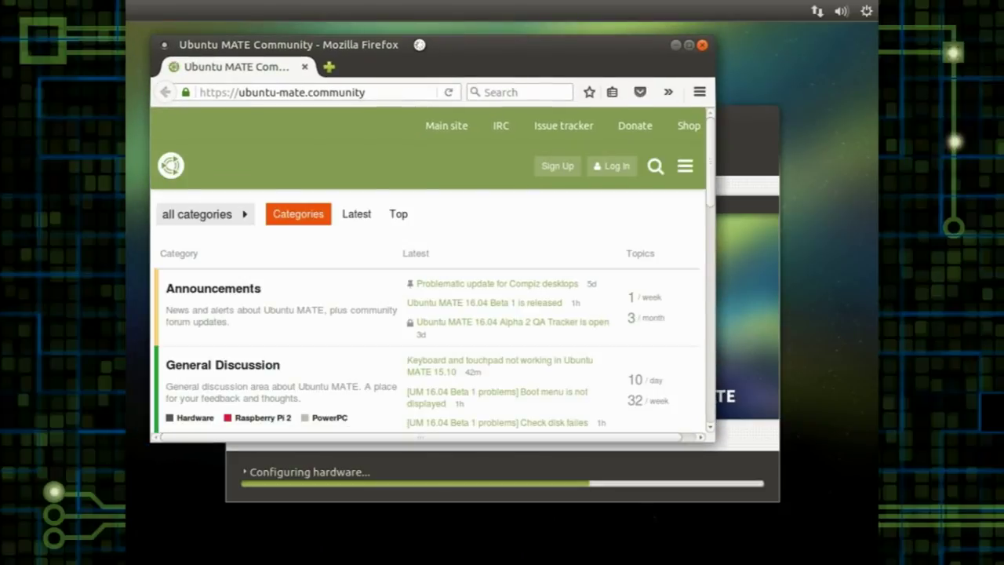
left_click_drag(707, 133, 701, 251)
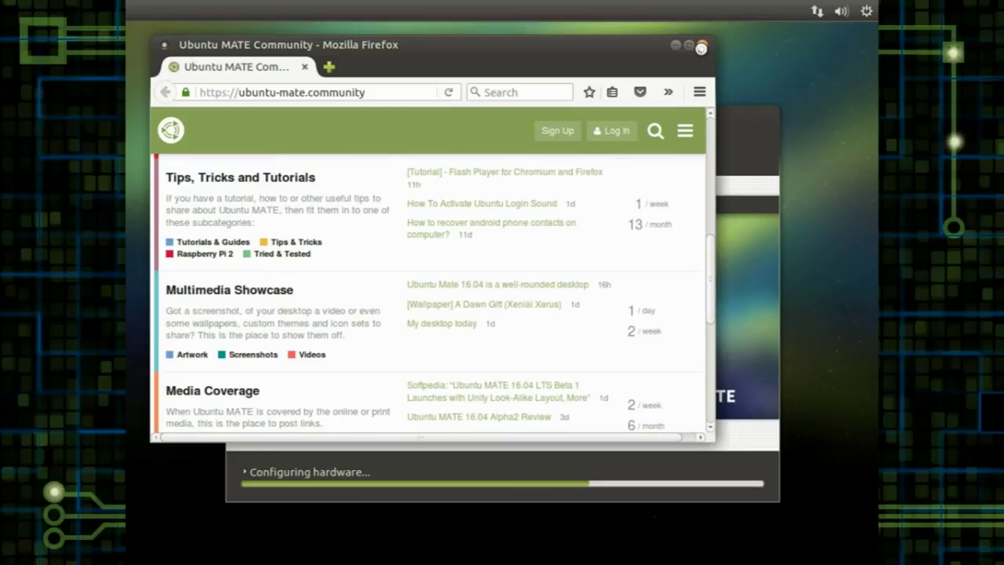
left_click(701, 47)
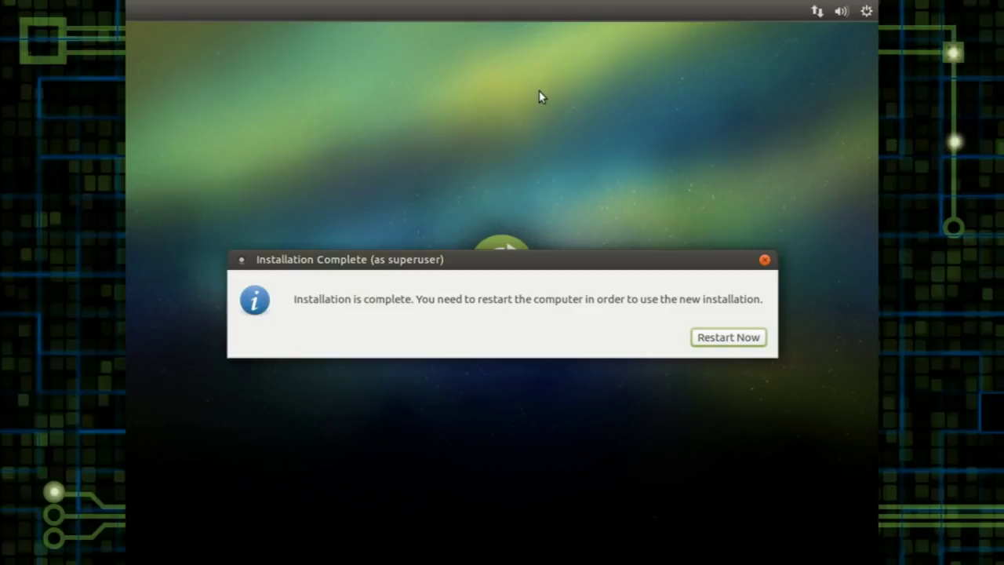
Step: Restart the computer from the Installation Complete dialog
left_click(757, 338)
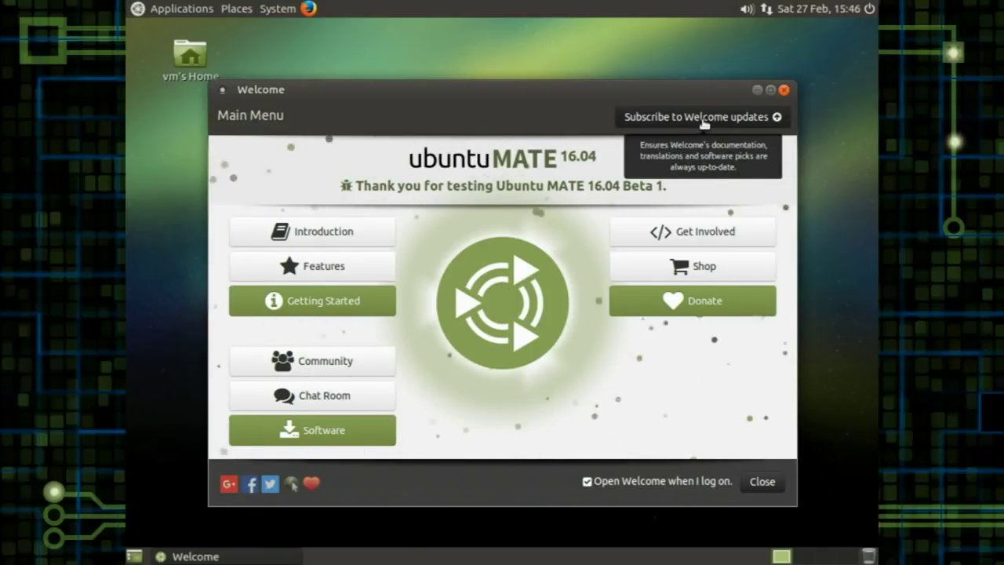
Step: Subscribe to Welcome updates and dismiss the Upgrade complete notification once it restarts
left_click(663, 122)
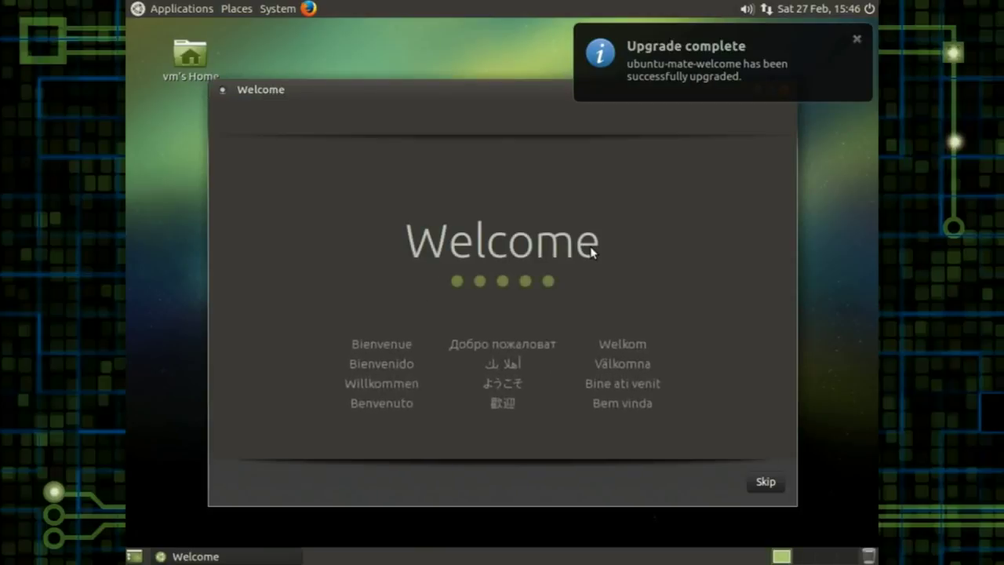
left_click(857, 38)
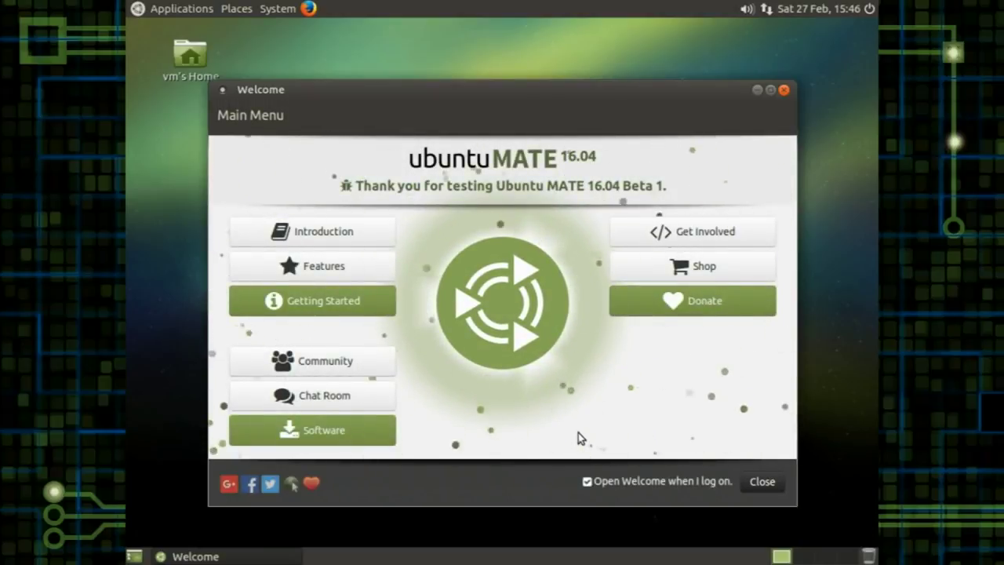
left_click(344, 235)
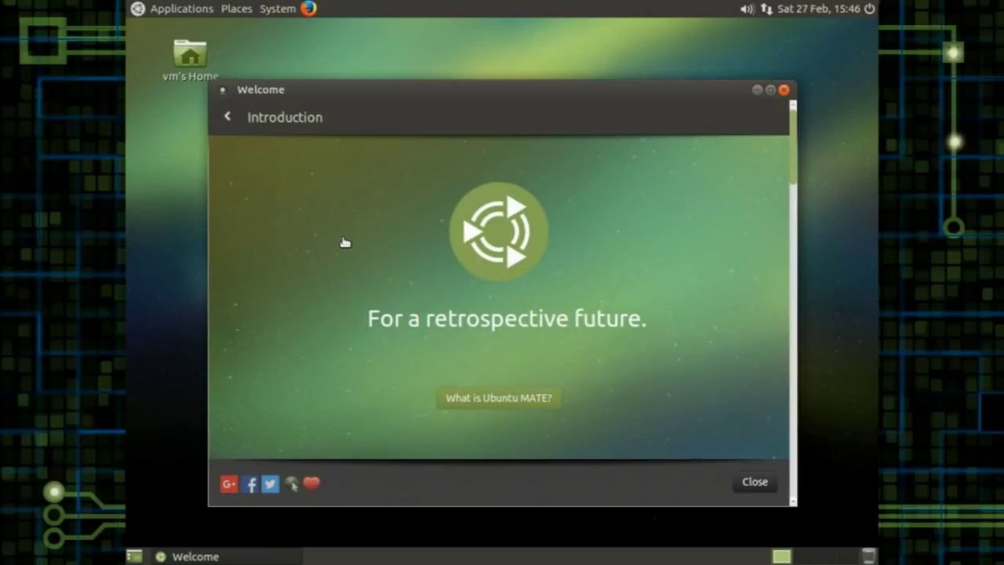
left_click(486, 397)
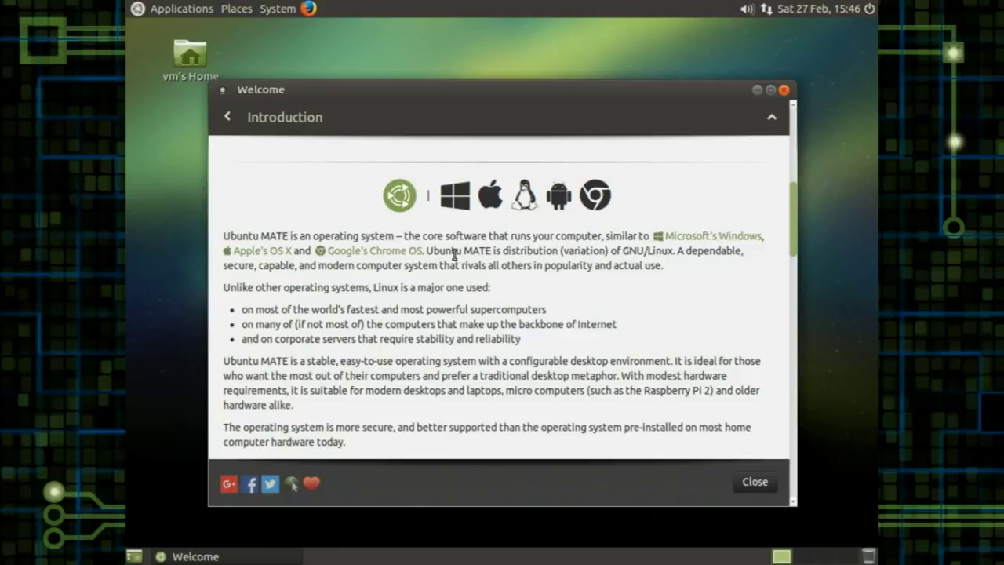
left_click_drag(792, 224, 781, 141)
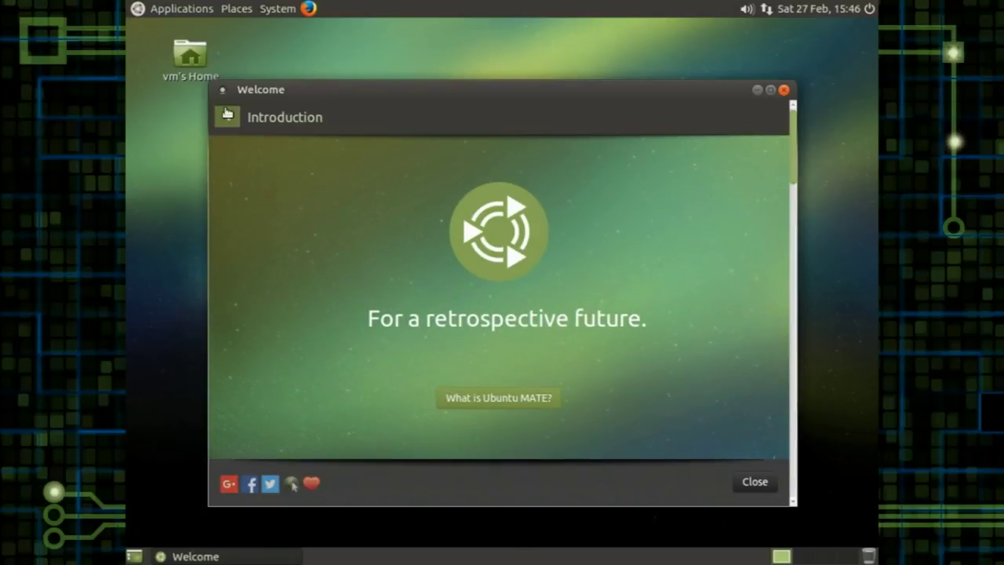
left_click(226, 114)
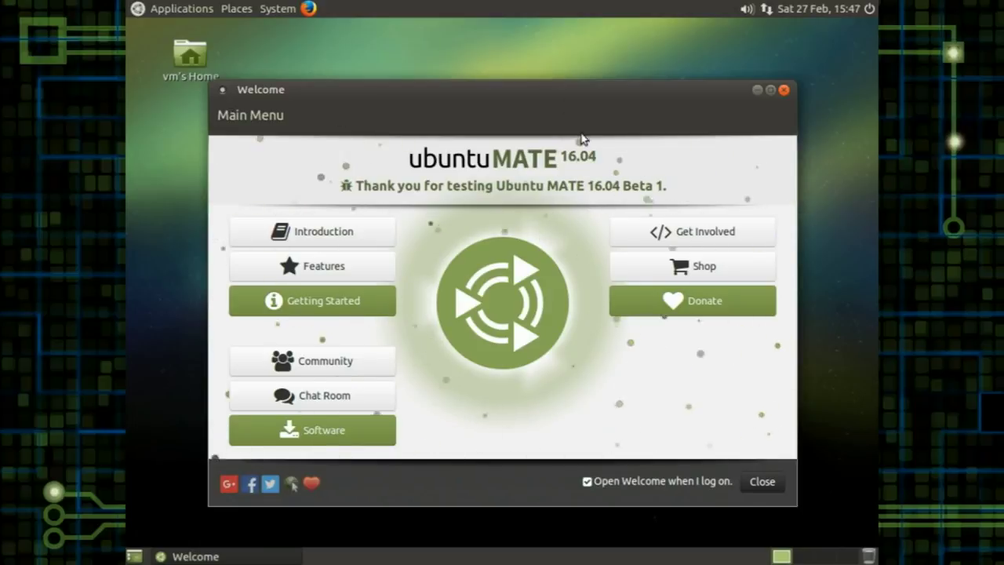
left_click(304, 362)
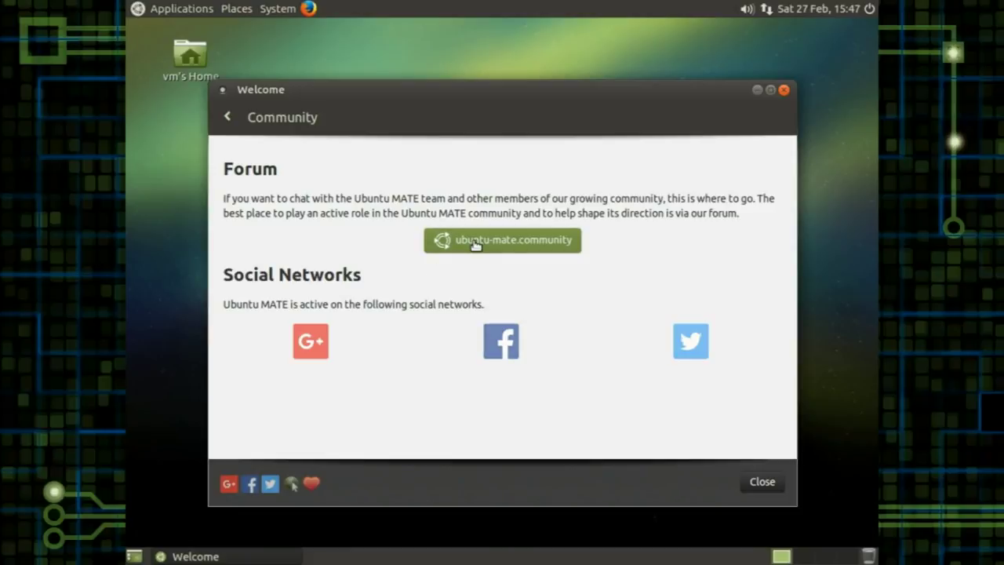
left_click(226, 116)
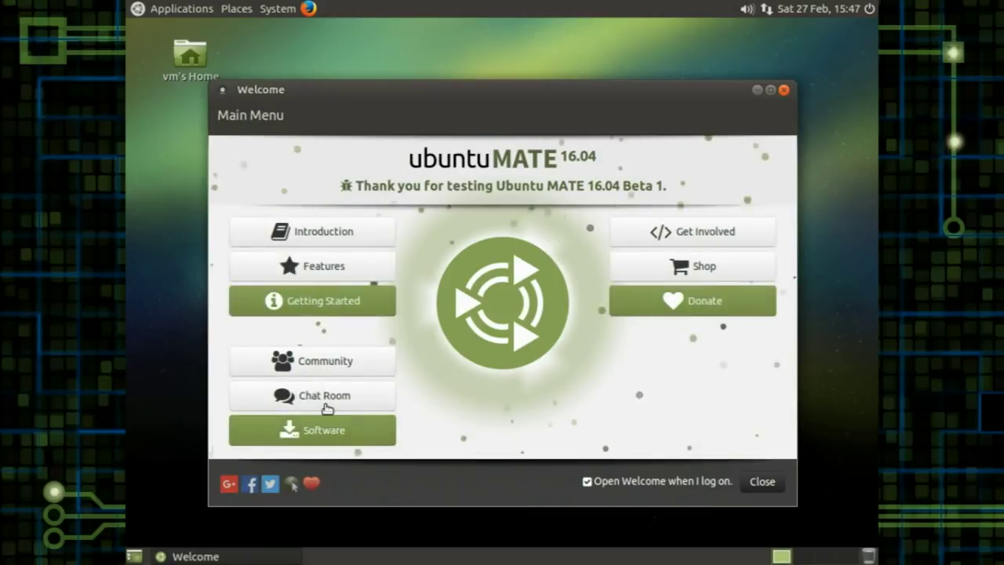
left_click(329, 397)
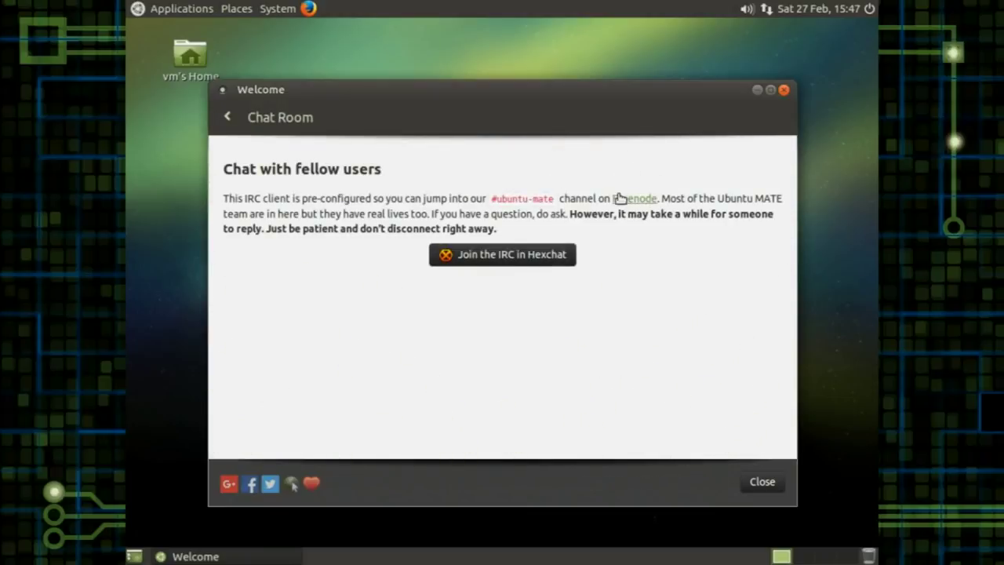
left_click(230, 117)
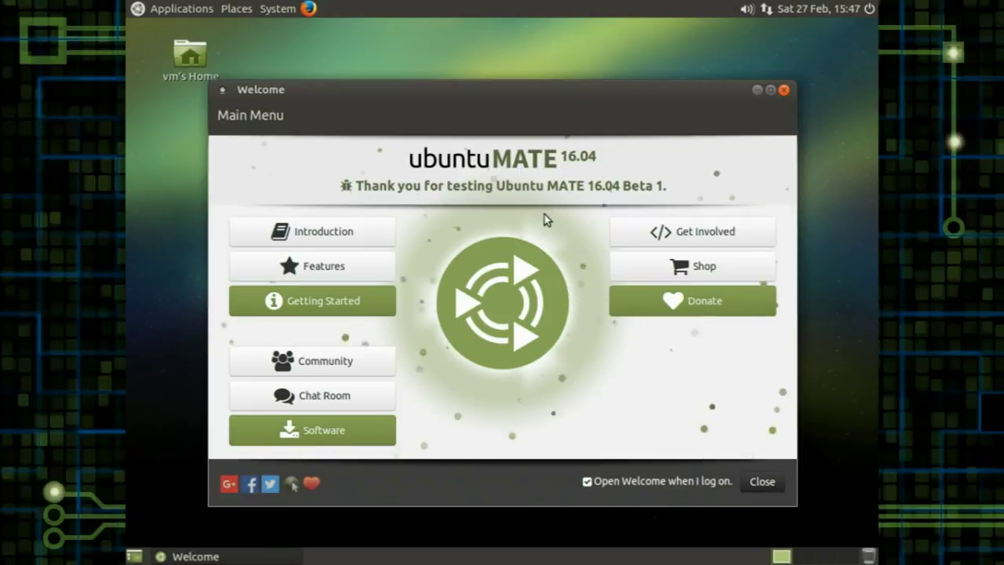
left_click(671, 269)
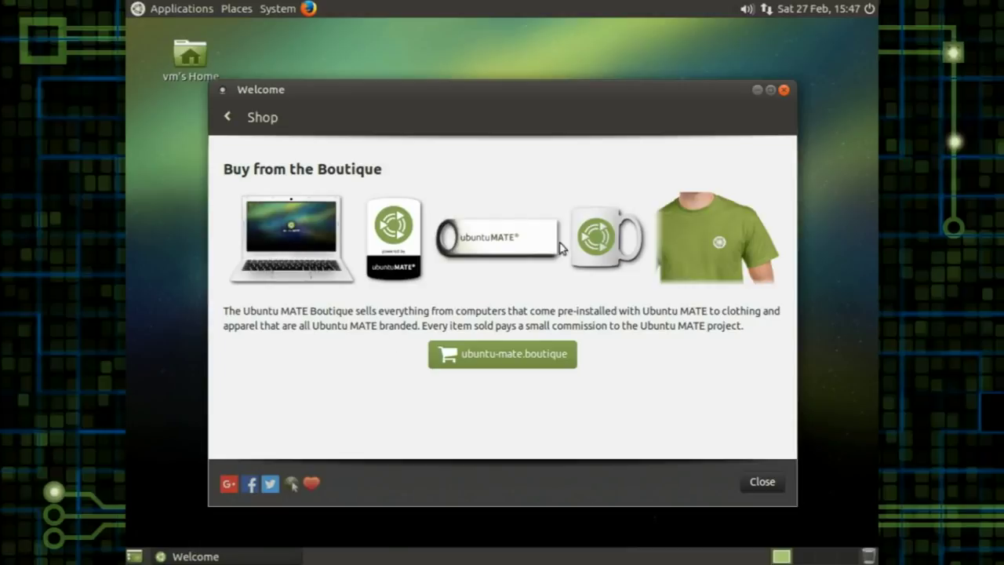
left_click(224, 117)
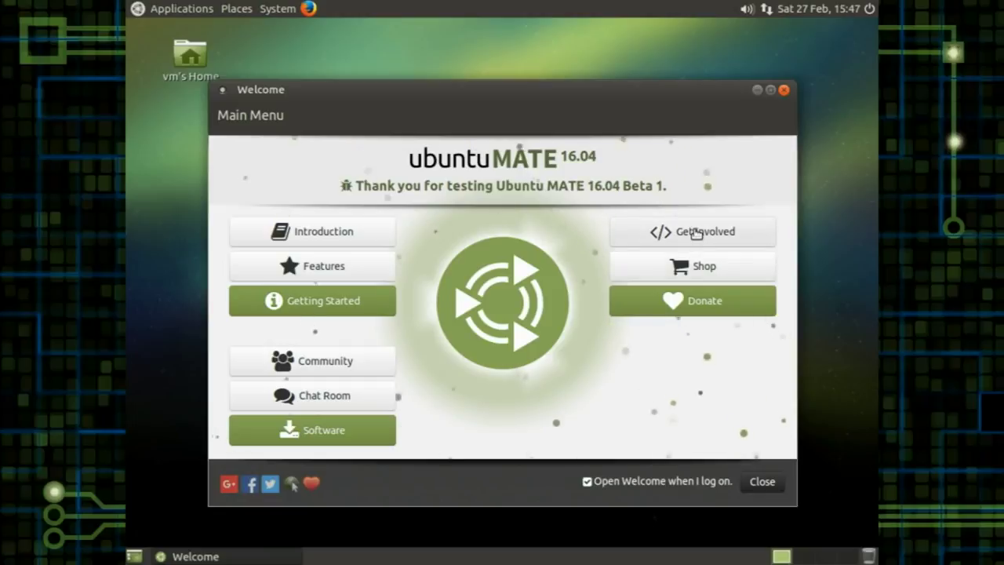
Step: View the Get Involved page, then untick 'Open Welcome when I log on' and close Welcome
left_click(696, 232)
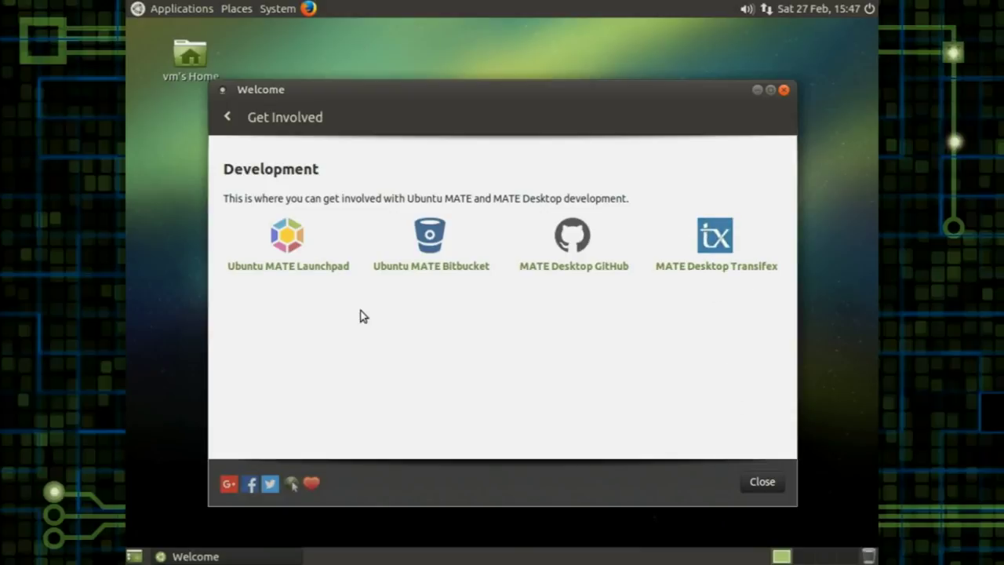
left_click(223, 116)
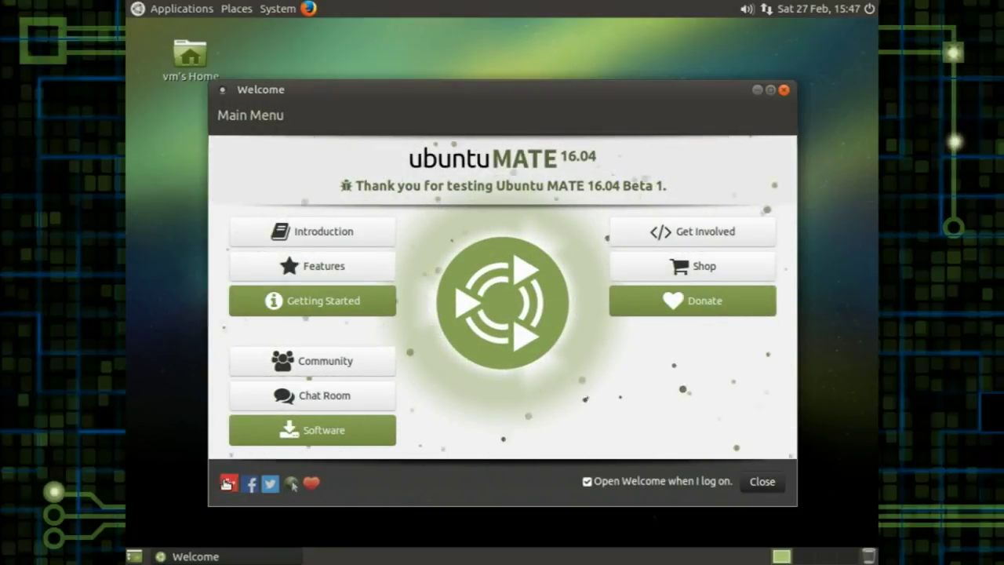
left_click(587, 481)
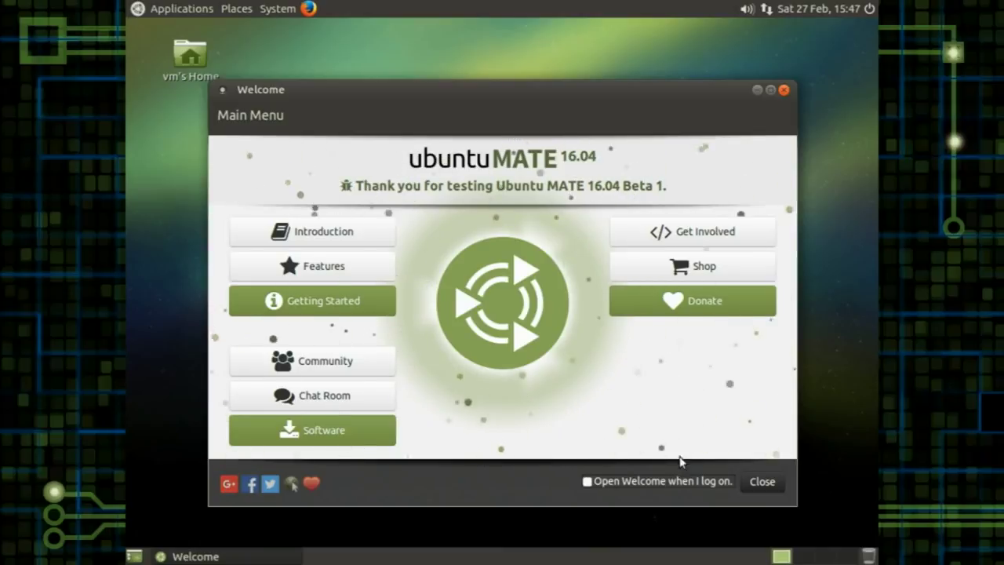
left_click(758, 481)
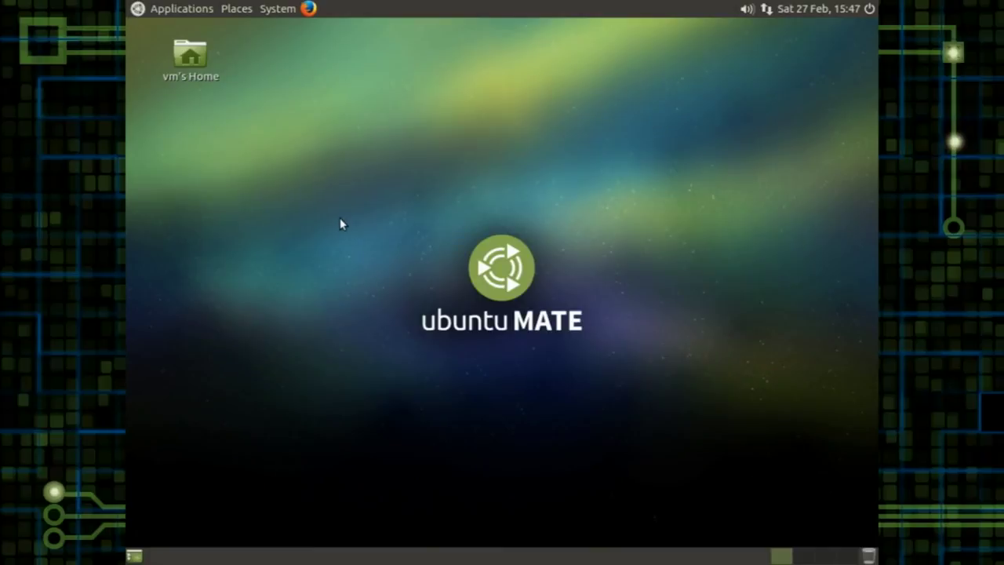
left_click(179, 12)
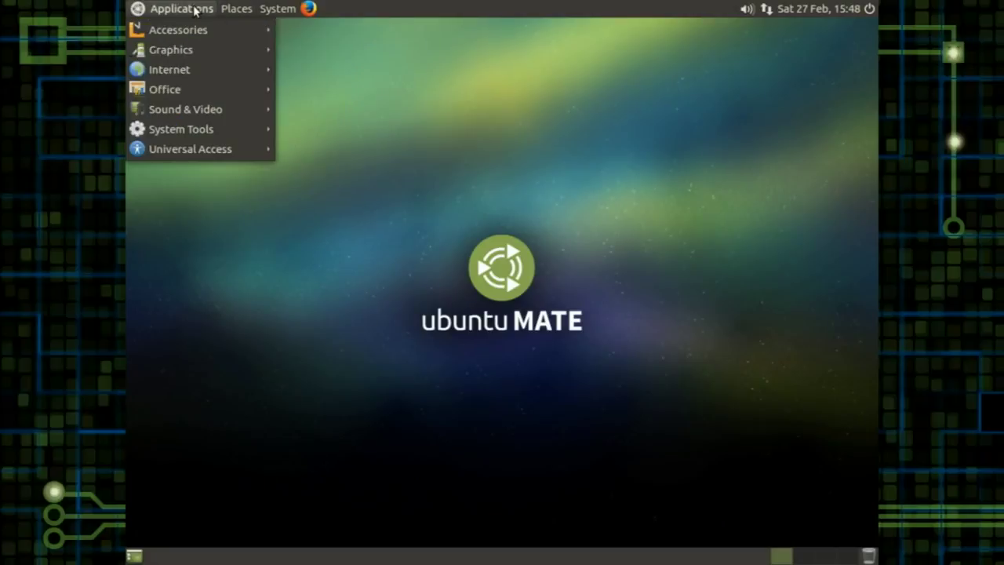
left_click(524, 179)
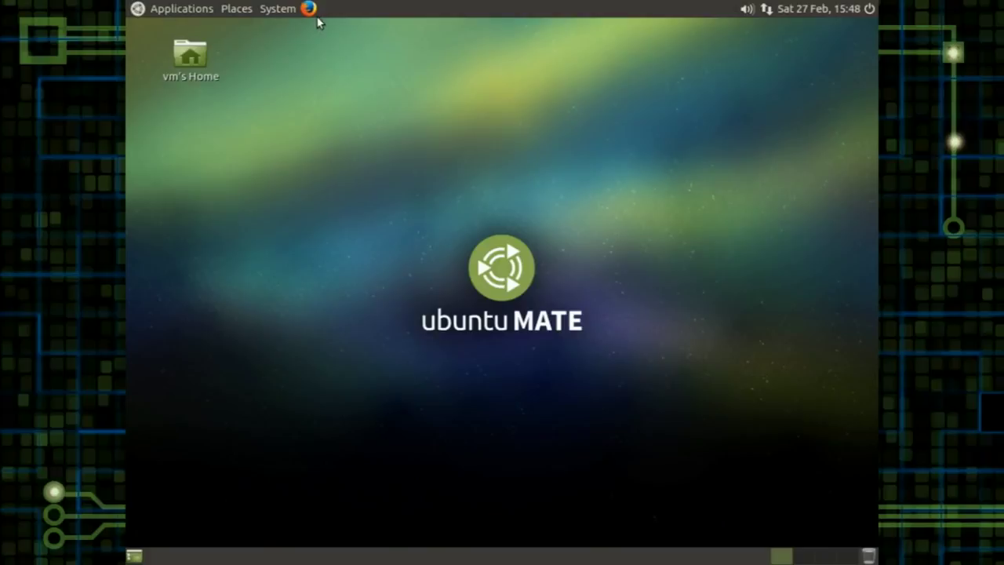
left_click(191, 12)
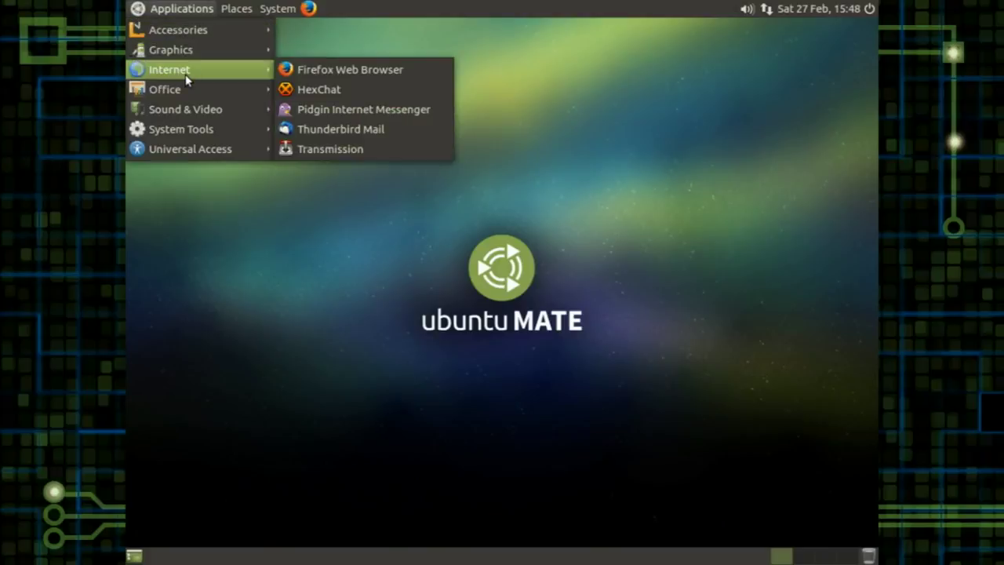
mouse_move(273, 8)
mouse_move(175, 9)
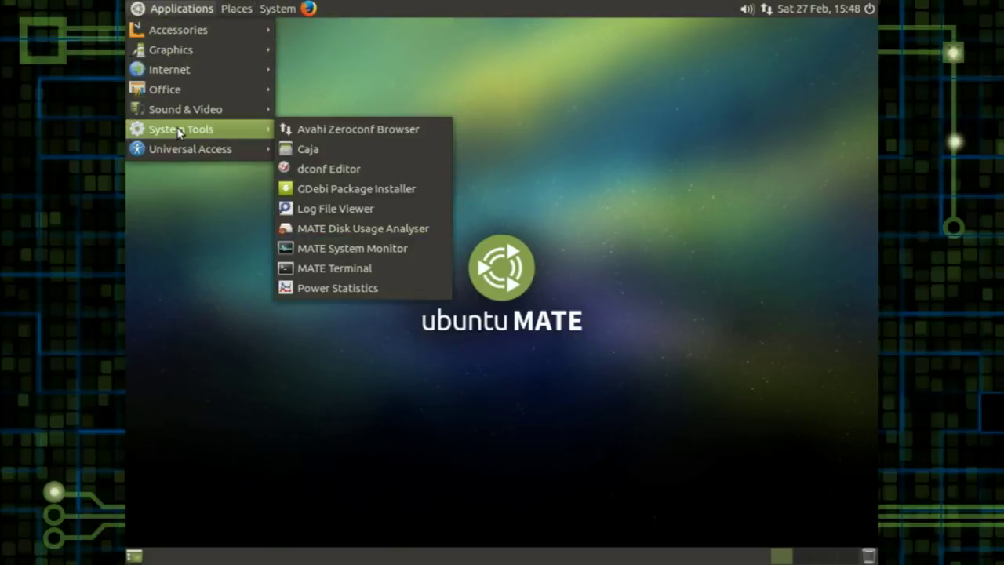
left_click(179, 10)
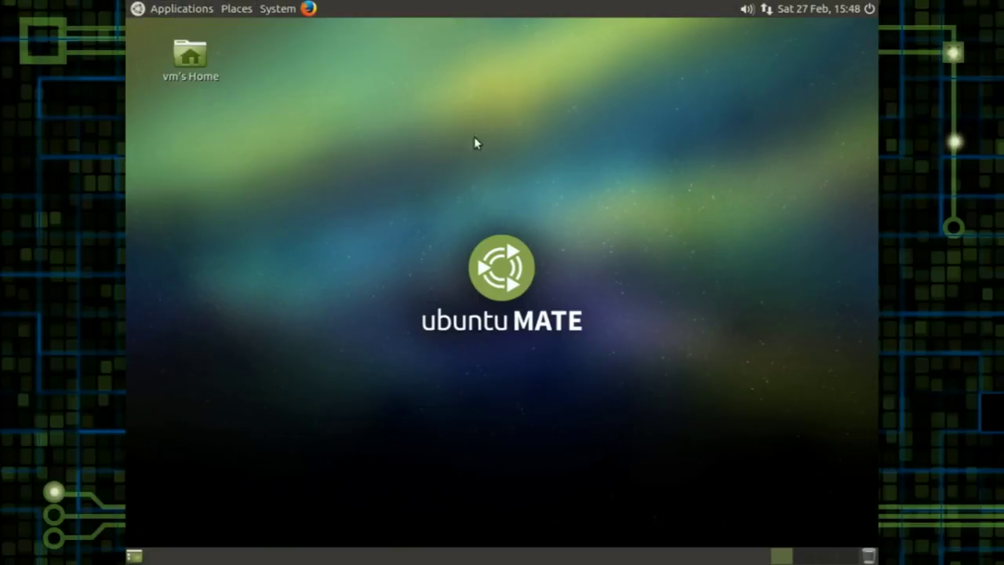